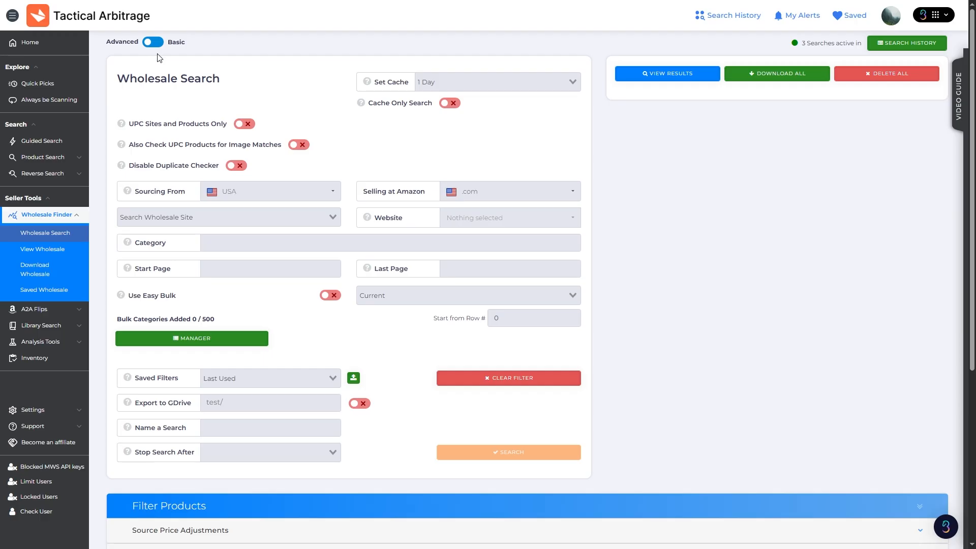
Step: Expand the Remove, Source Titles and Profit & ROI sections of the product filters
scroll(157, 58, "down", 5)
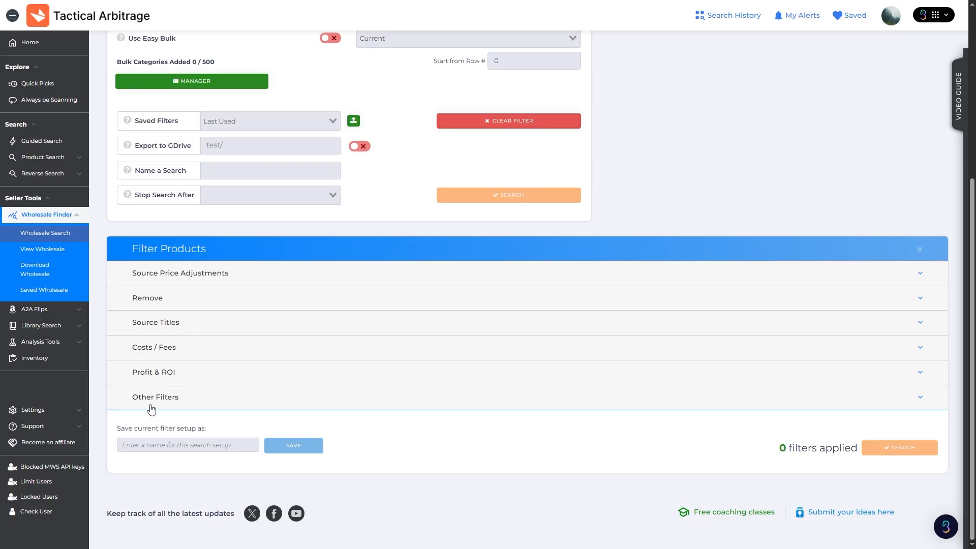
left_click(193, 302)
left_click(193, 426)
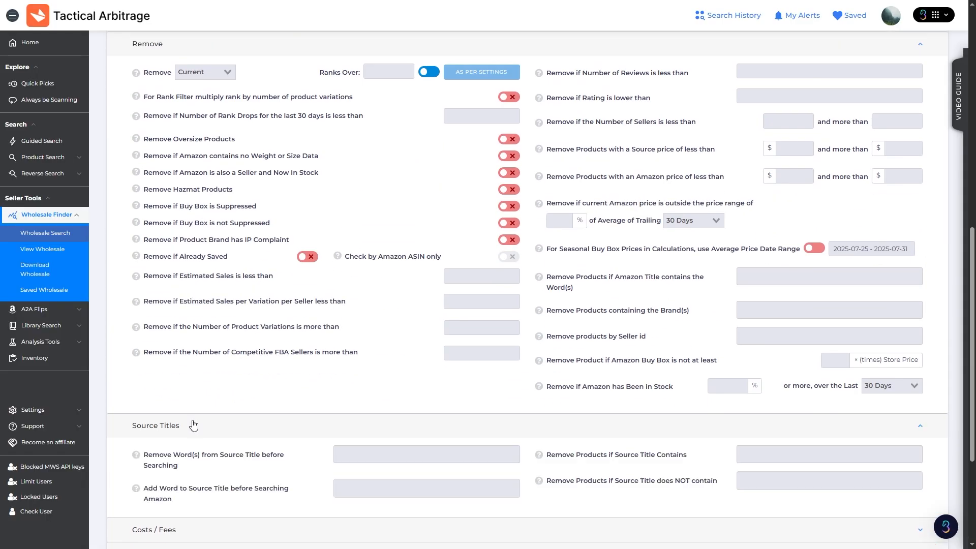
scroll(188, 426, "down", 3)
left_click(170, 413)
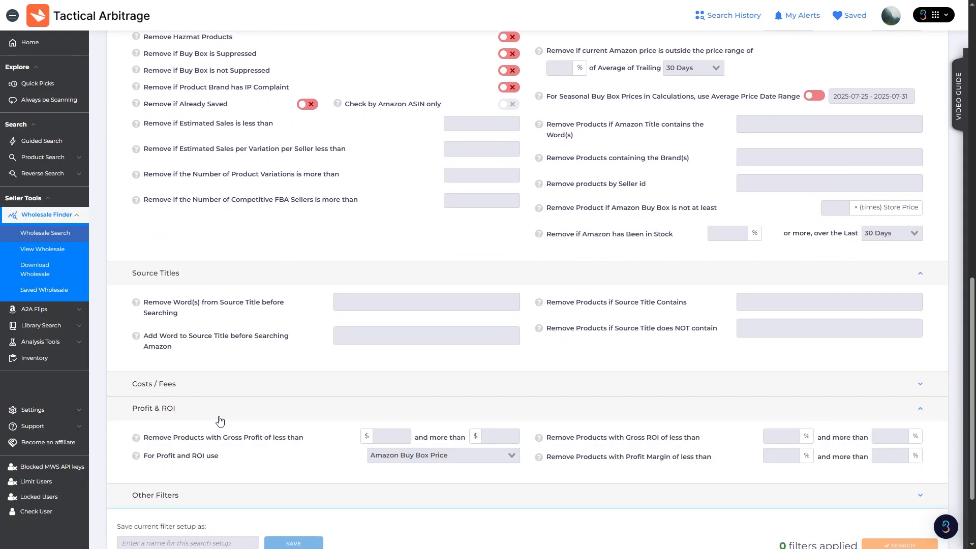
Step: Turn on the filter that removes oversize products
scroll(219, 419, "up", 6)
scroll(292, 324, "down", 3)
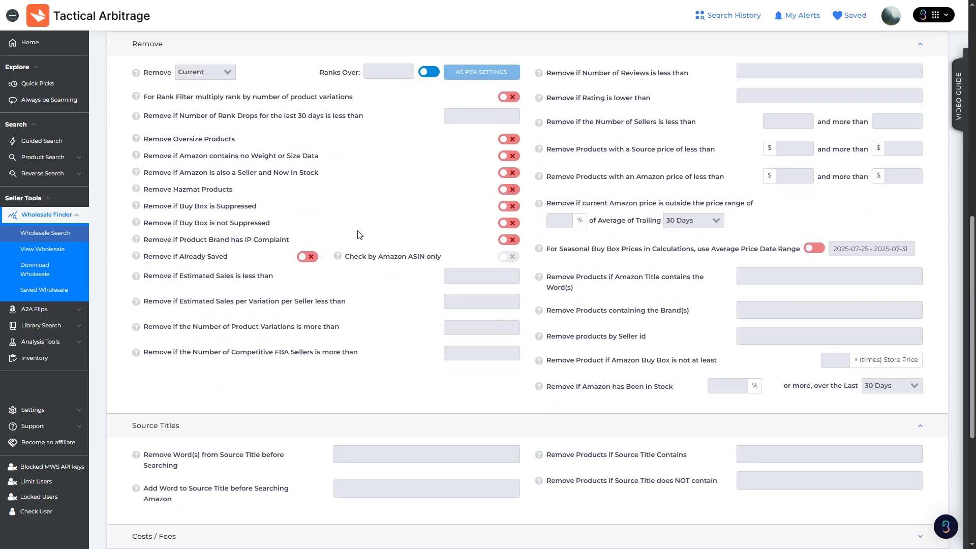
left_click_drag(143, 140, 211, 140)
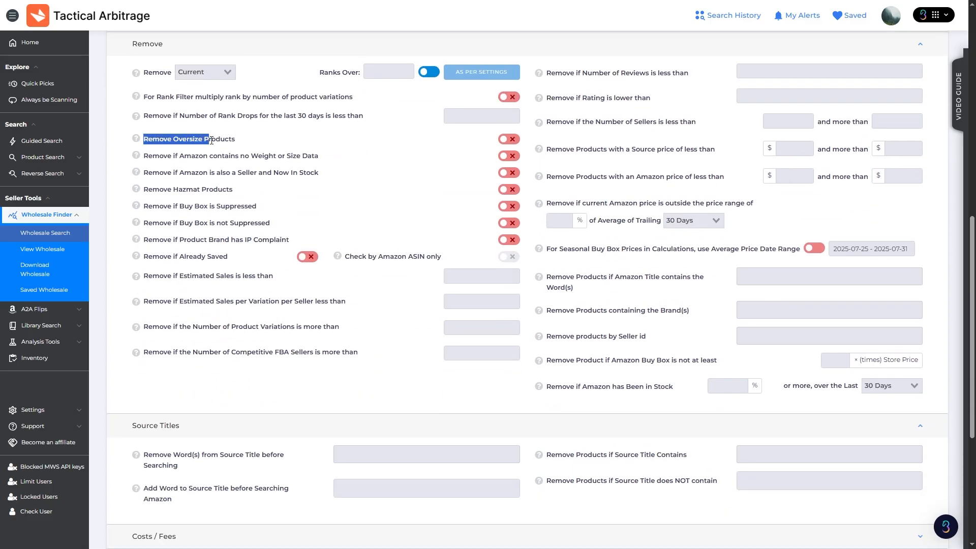
left_click(212, 141)
left_click(508, 140)
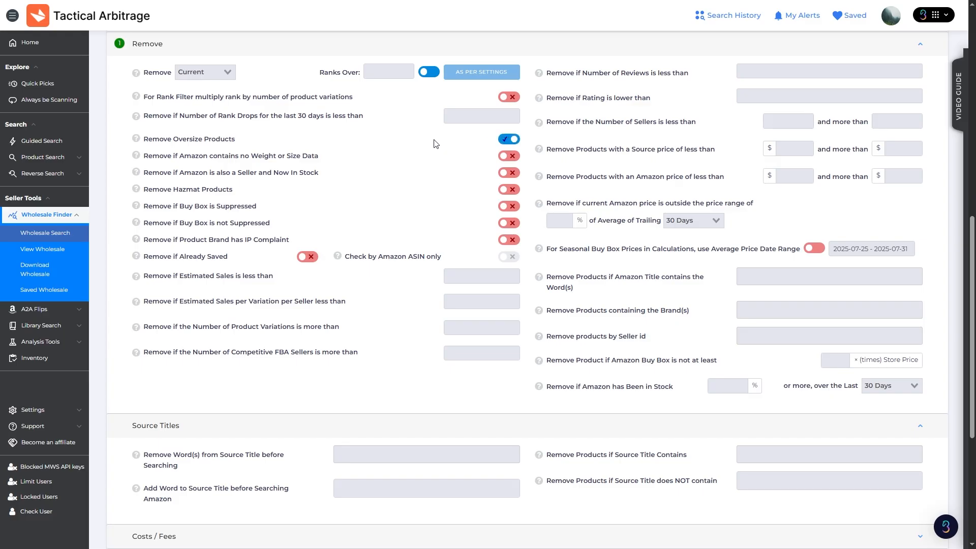
Step: Set the filter to remove products with current ranks over 100,000 and switch ranks to As Per Settings
left_click(374, 76)
type("1,0000")
type("0")
left_click_drag(396, 73, 368, 73)
left_click(387, 85)
left_click(437, 76)
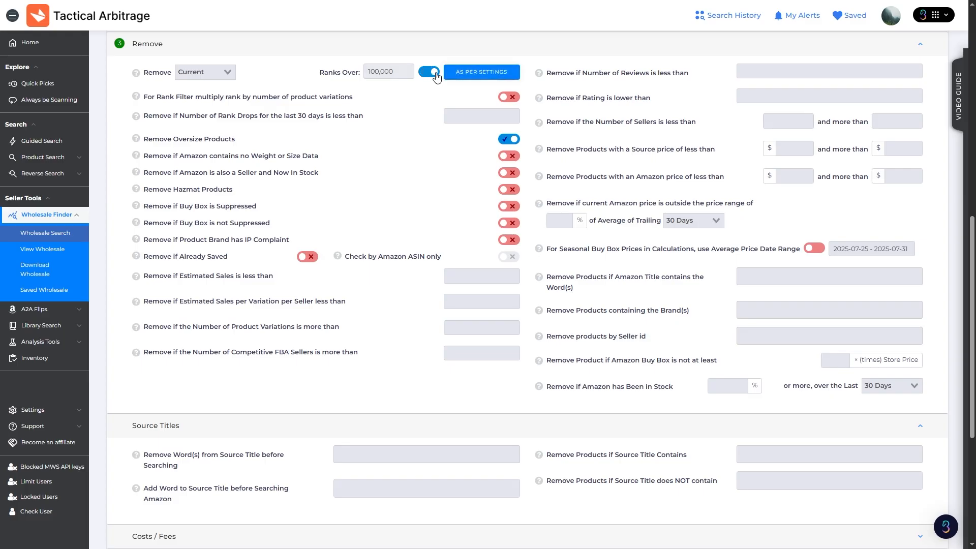
Step: Try a Home & Kitchen sales rank of 100,000 and a top 4% category product count for USA, closing the rank settings without saving
left_click(481, 72)
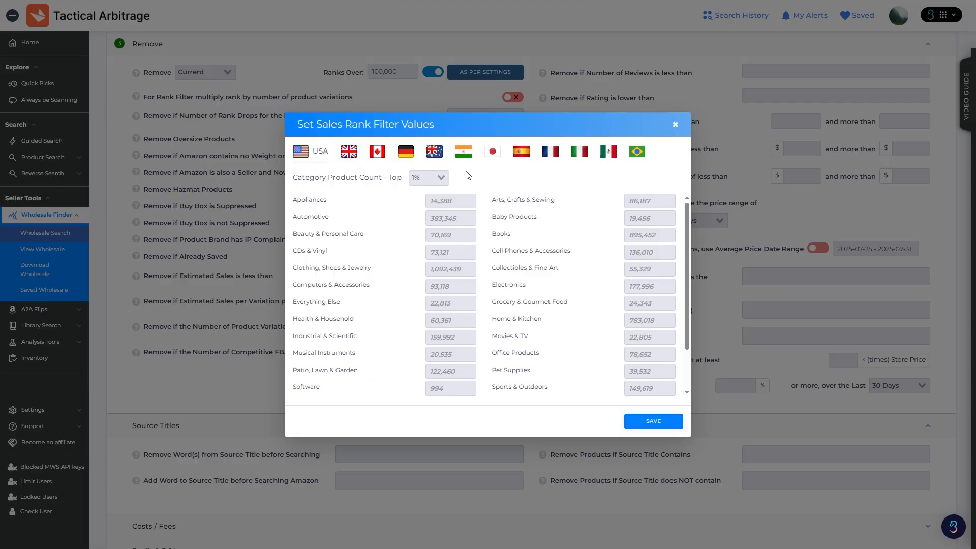
left_click(639, 321)
type("100,000")
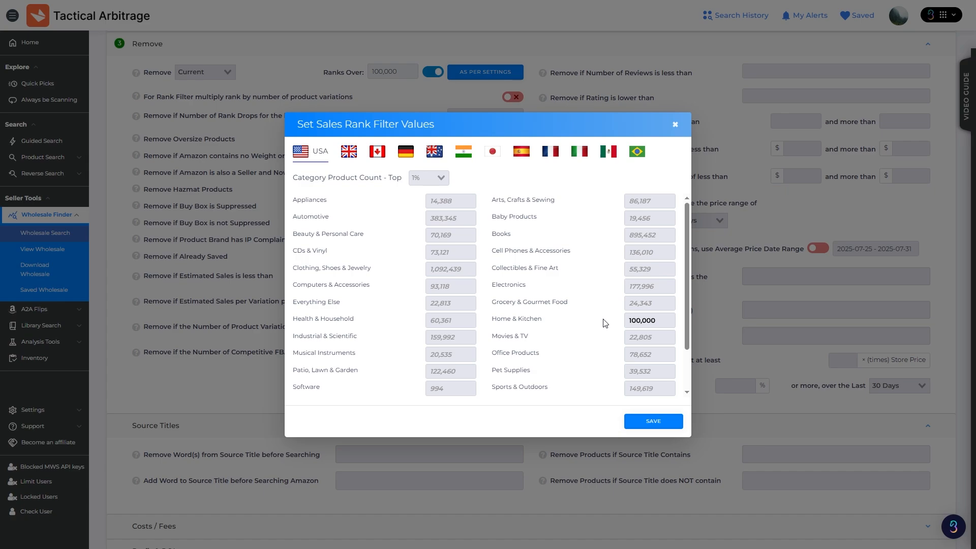
left_click_drag(663, 322, 623, 327)
left_click(622, 328)
left_click(444, 180)
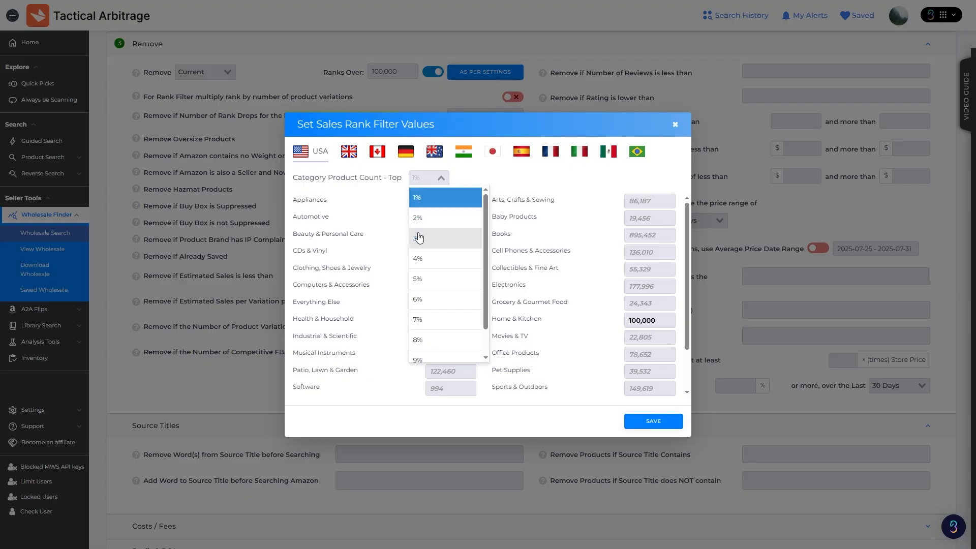
left_click(425, 264)
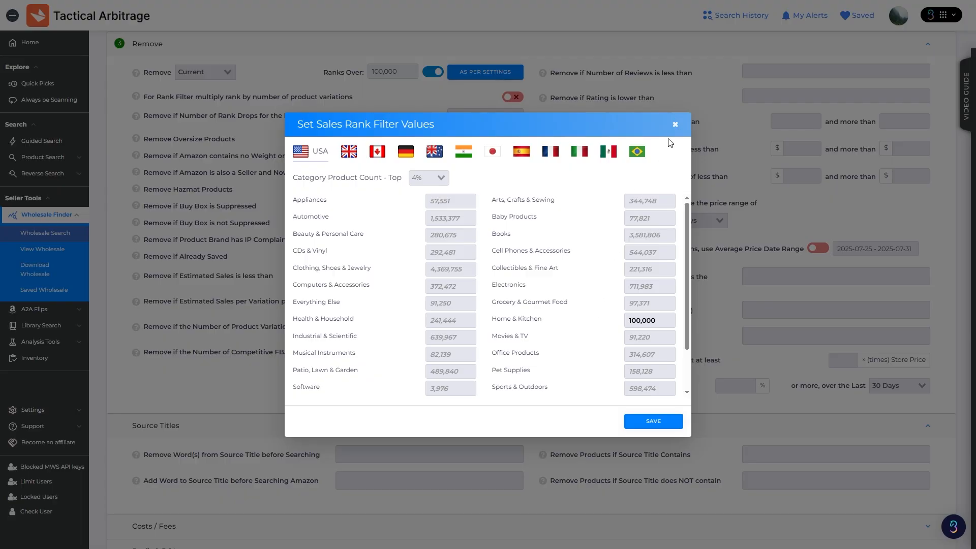
left_click(676, 125)
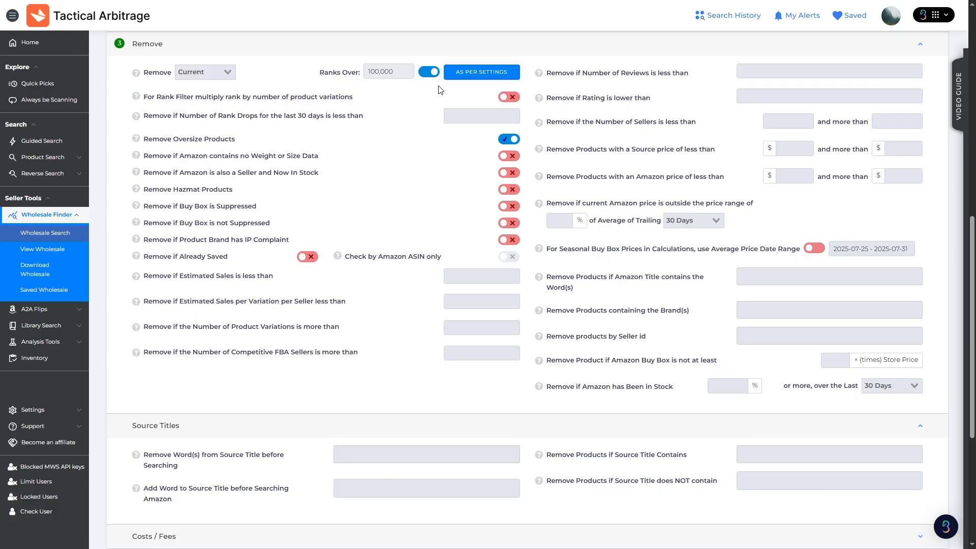
Step: Try removing products whose source title contains "pack" or "bundle", and clear both words again
scroll(438, 90, "down", 3)
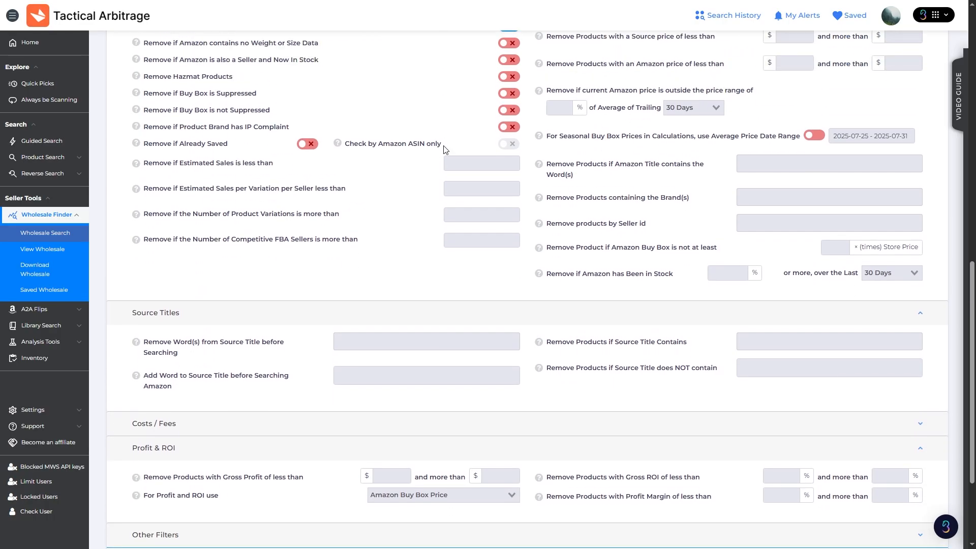
scroll(421, 253, "up", 3)
scroll(416, 308, "down", 2)
scroll(415, 309, "down", 2)
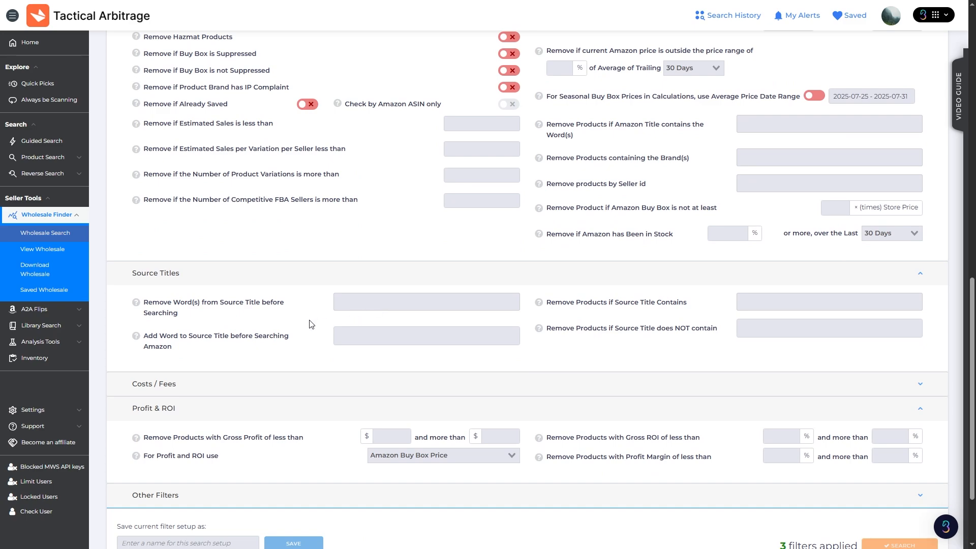
left_click_drag(143, 303, 288, 312)
left_click(541, 318)
left_click_drag(551, 302, 702, 311)
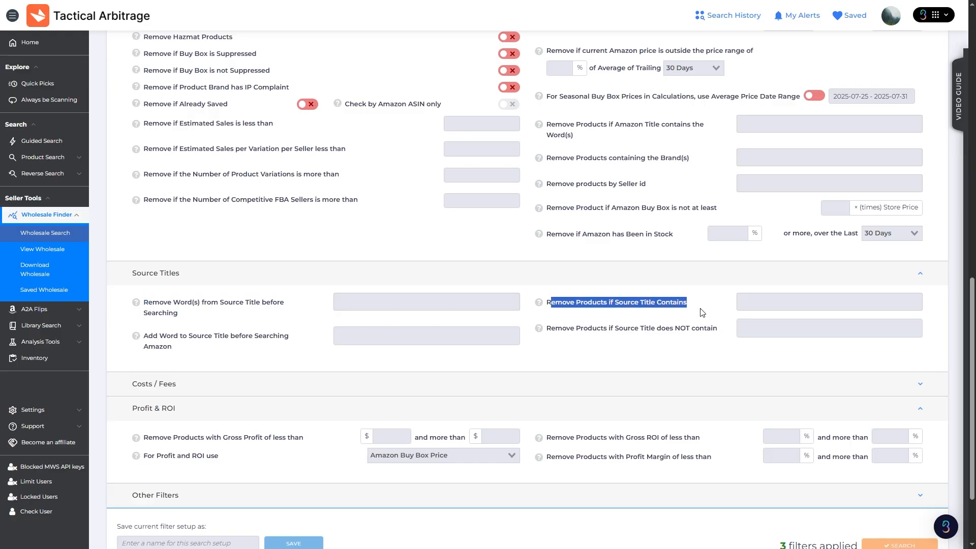
left_click(715, 312)
left_click(745, 303)
type("pack")
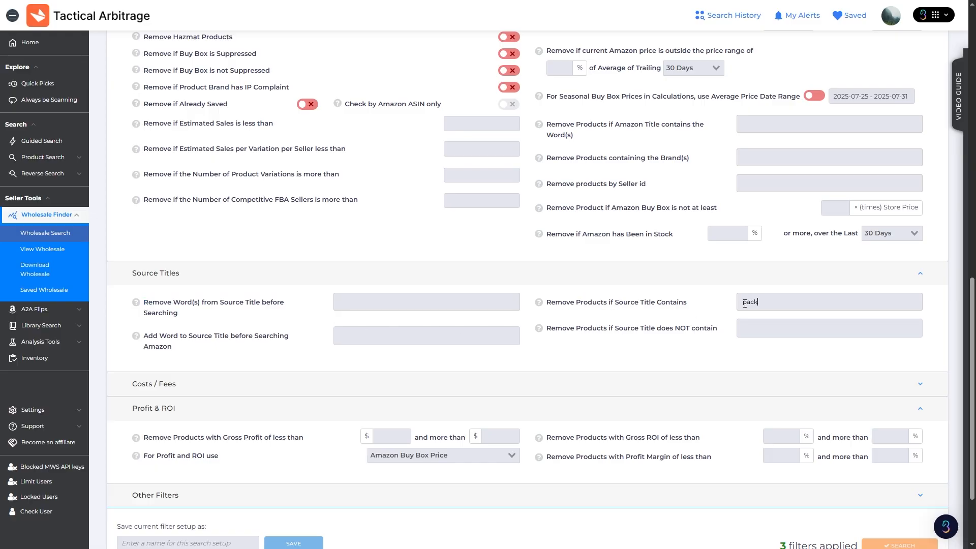
key("Return")
type("bundle")
key("Return")
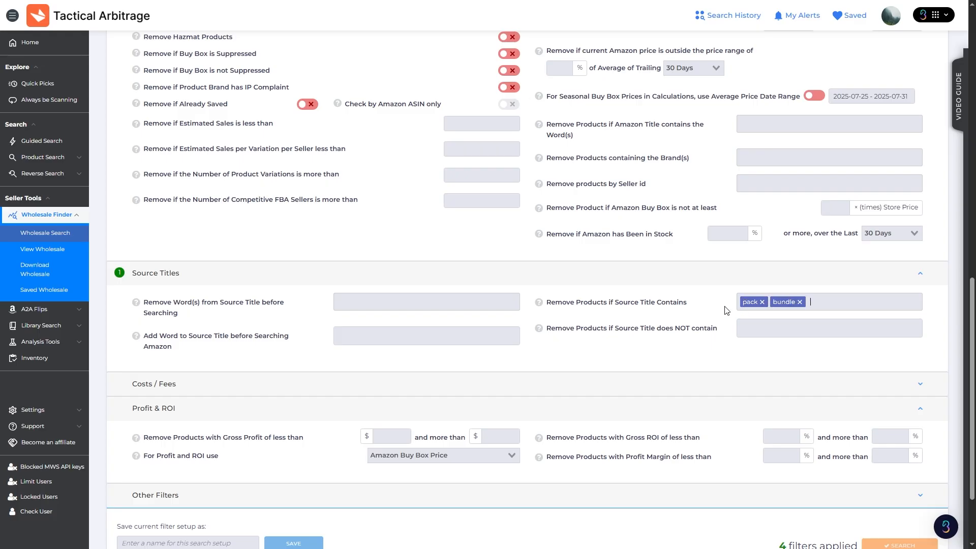
left_click(800, 302)
key("BackSpace")
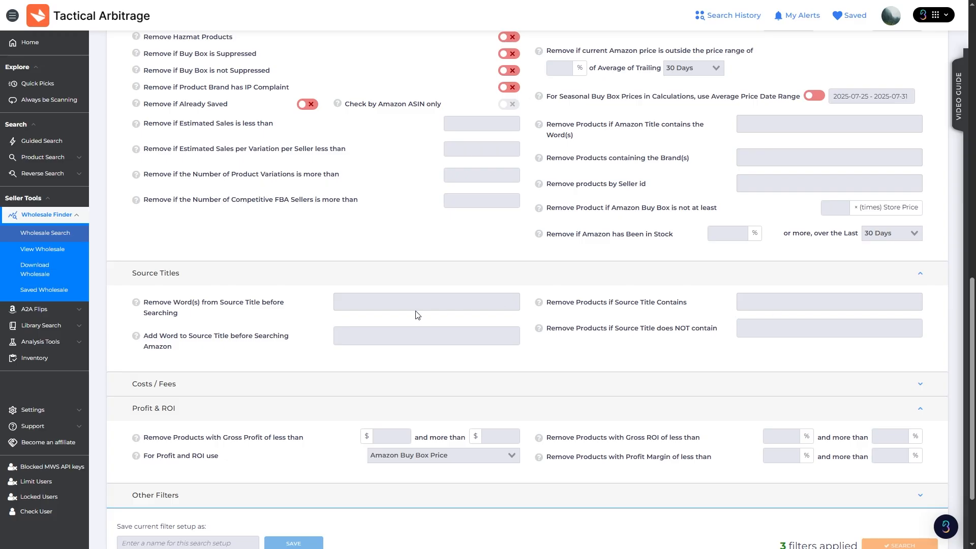
Step: Try adding the word "pack" to source titles before searching Amazon, and clear it again
left_click_drag(289, 336, 148, 335)
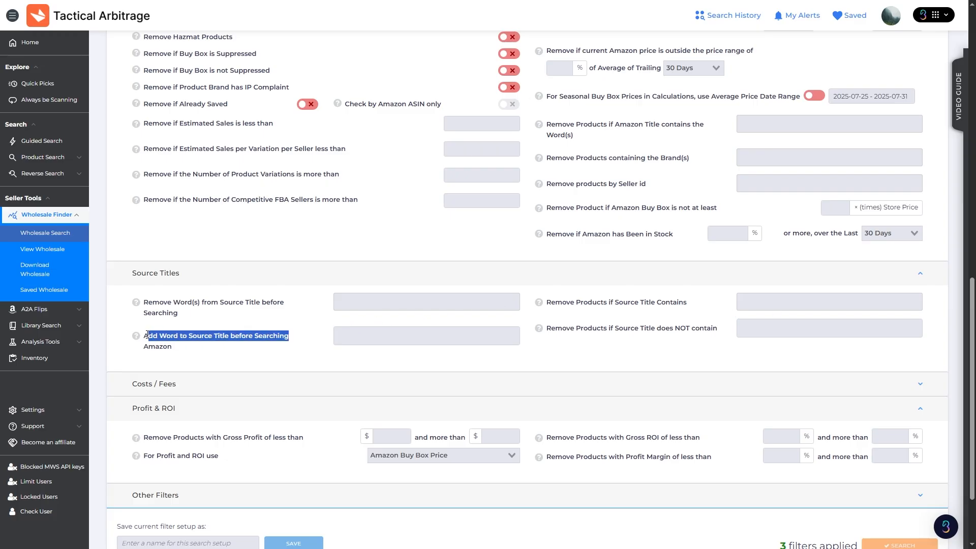
left_click_drag(549, 328, 718, 330)
left_click(515, 349)
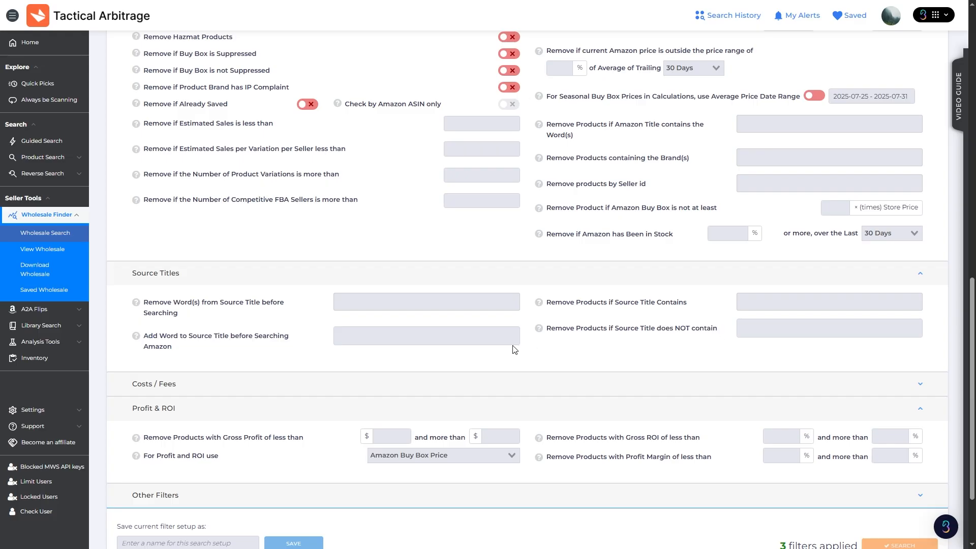
left_click(470, 341)
type("pack")
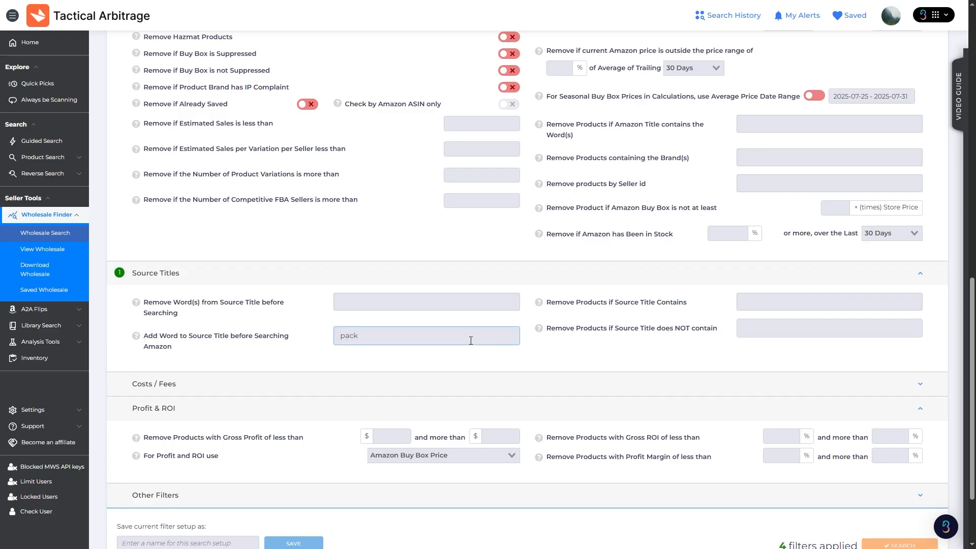
left_click(465, 352)
left_click_drag(451, 334, 335, 333)
key("BackSpace")
left_click(388, 362)
Step: Set the filters to remove products with gross profit below $1 and gross ROI below 1%, keeping Amazon Buy Box Price as the basis
scroll(391, 362, "down", 1)
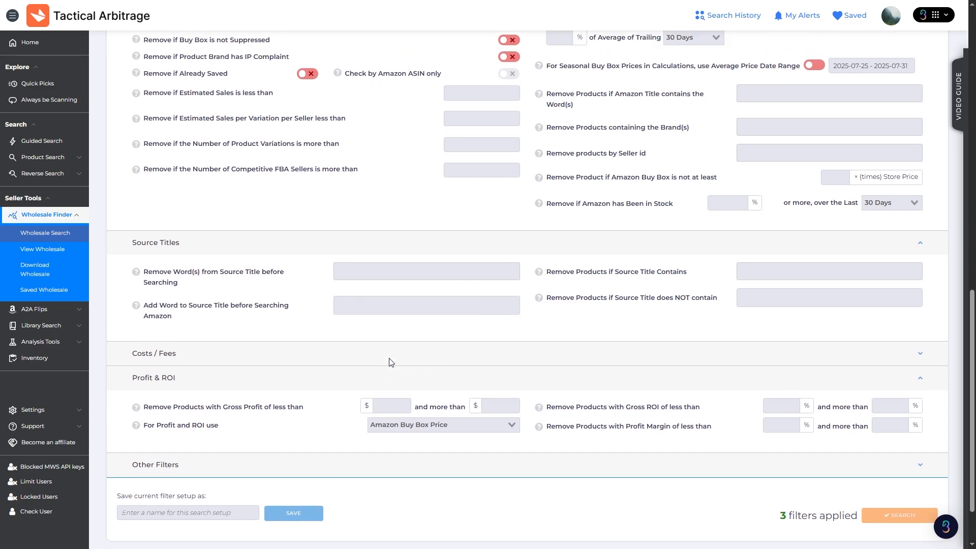
scroll(390, 376, "up", 1)
scroll(391, 376, "down", 2)
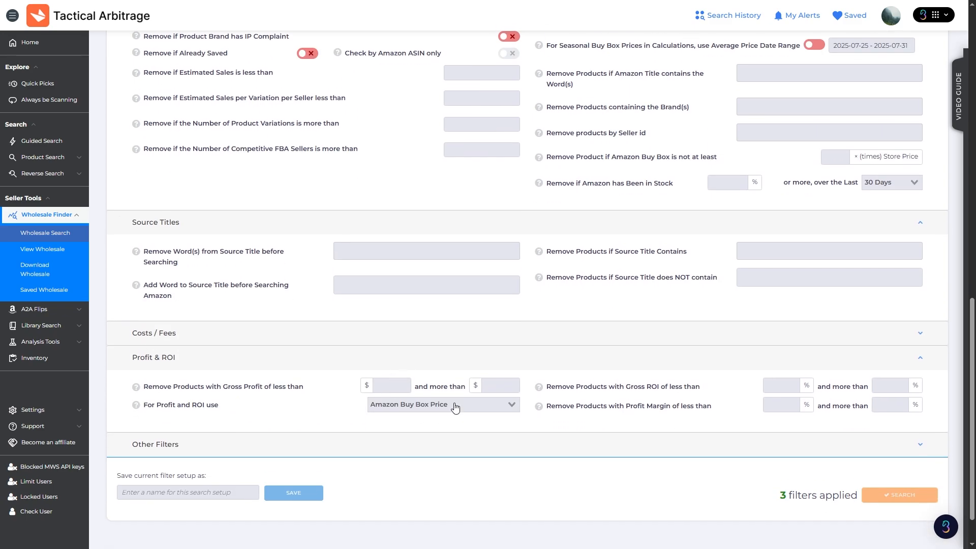
left_click(401, 386)
type("1")
left_click(566, 423)
left_click(769, 385)
type("1")
left_click(733, 423)
left_click(388, 410)
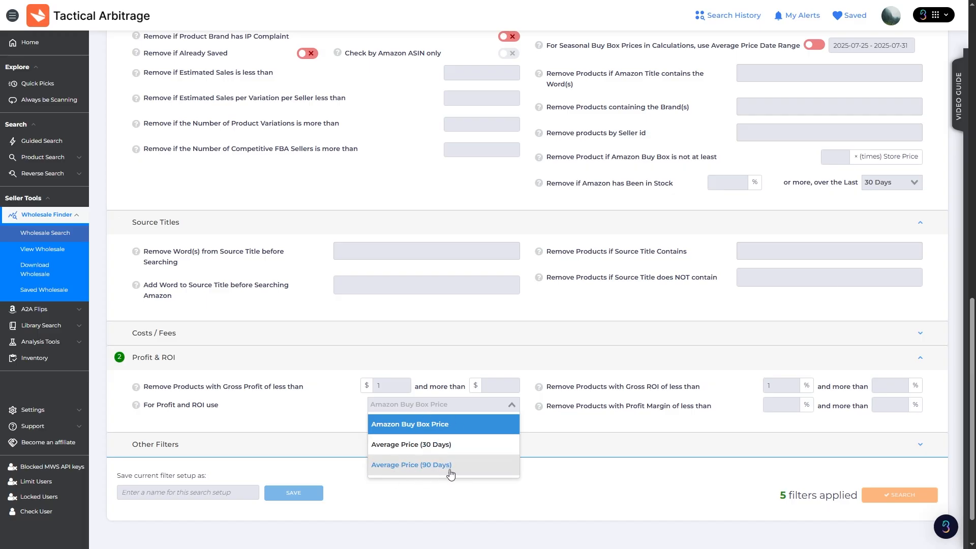
left_click(567, 431)
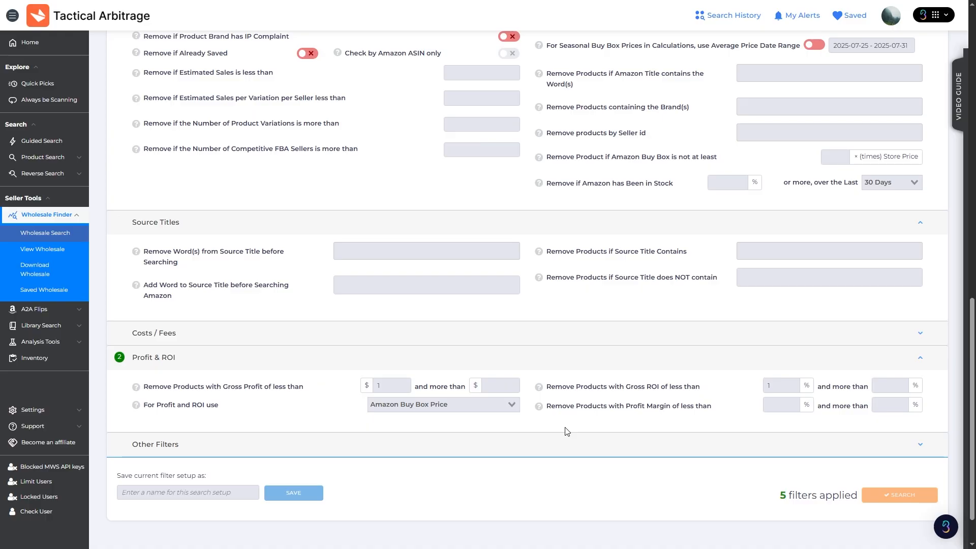
Step: Expand Other Filters and turn on showing category unknown results
left_click(547, 446)
scroll(542, 443, "down", 1)
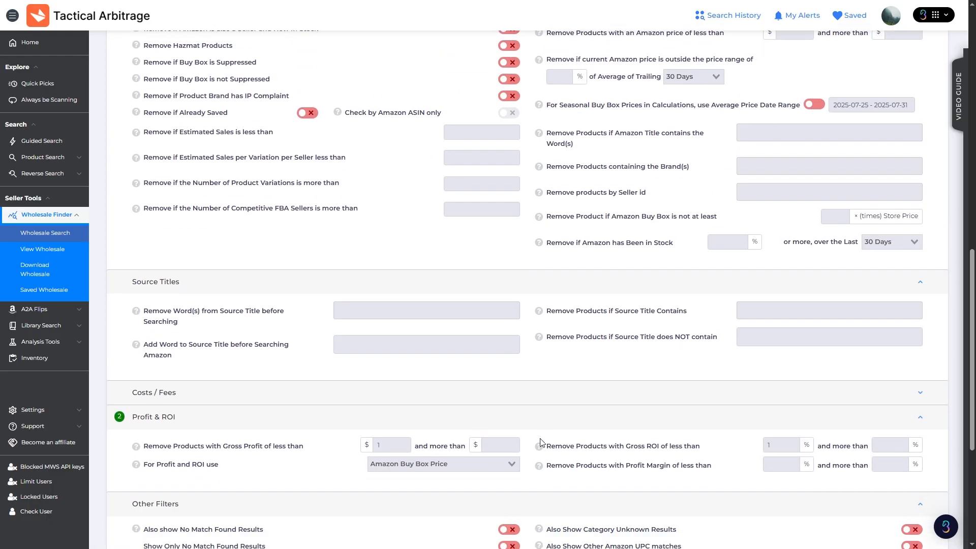
scroll(540, 441, "down", 4)
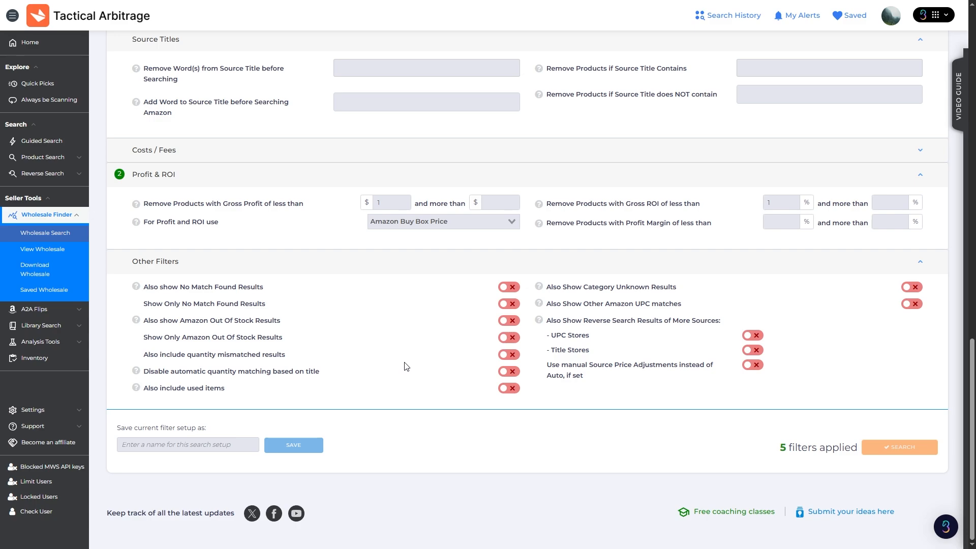
left_click(912, 286)
left_click_drag(546, 286, 671, 290)
left_click(681, 290)
triple_click(681, 291)
left_click(684, 291)
Step: Turn on reverse search results of more sources for UPC Stores, leaving Title Stores off
left_click_drag(547, 320, 726, 324)
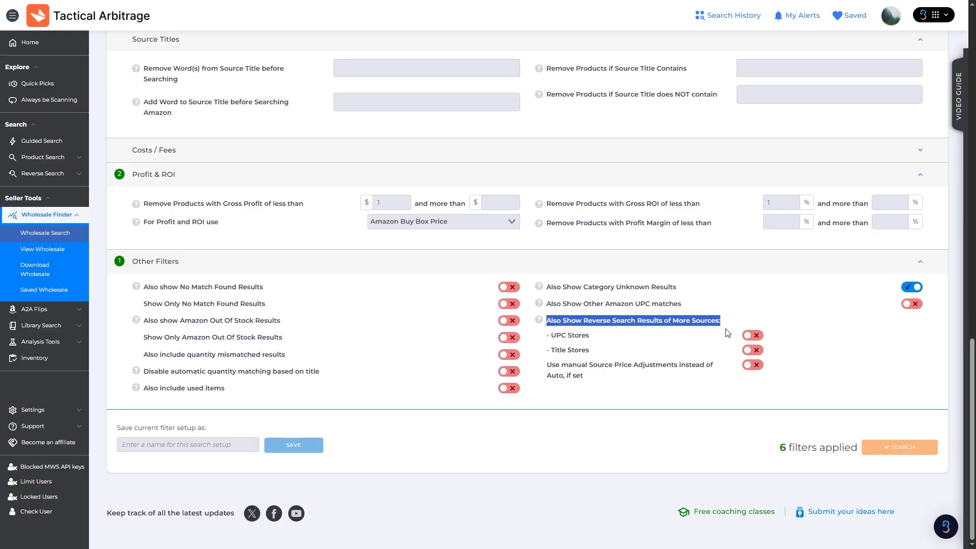
left_click(728, 341)
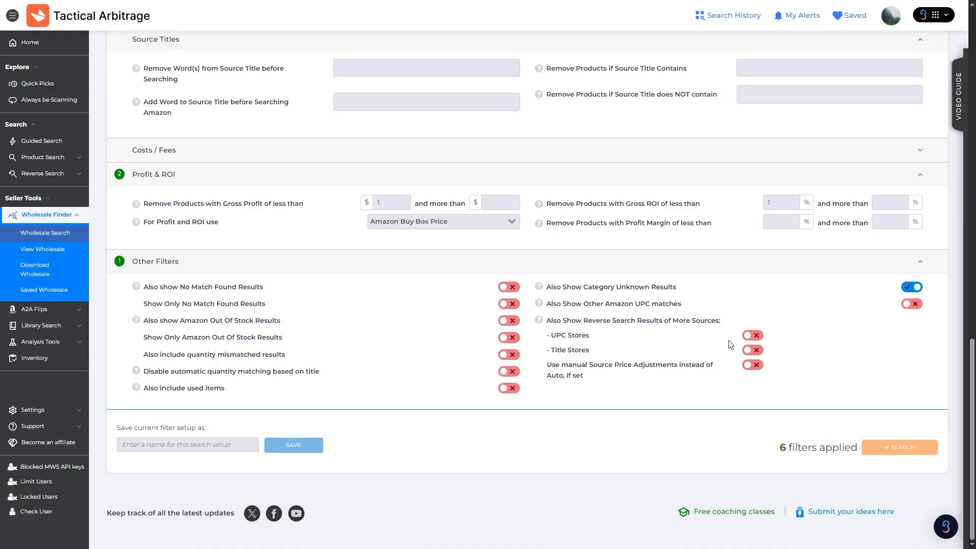
left_click(752, 336)
left_click(753, 350)
left_click(753, 350)
Step: Collapse the Other Filters, Profit & ROI, Source Titles and Remove sections
left_click(754, 263)
left_click(689, 311)
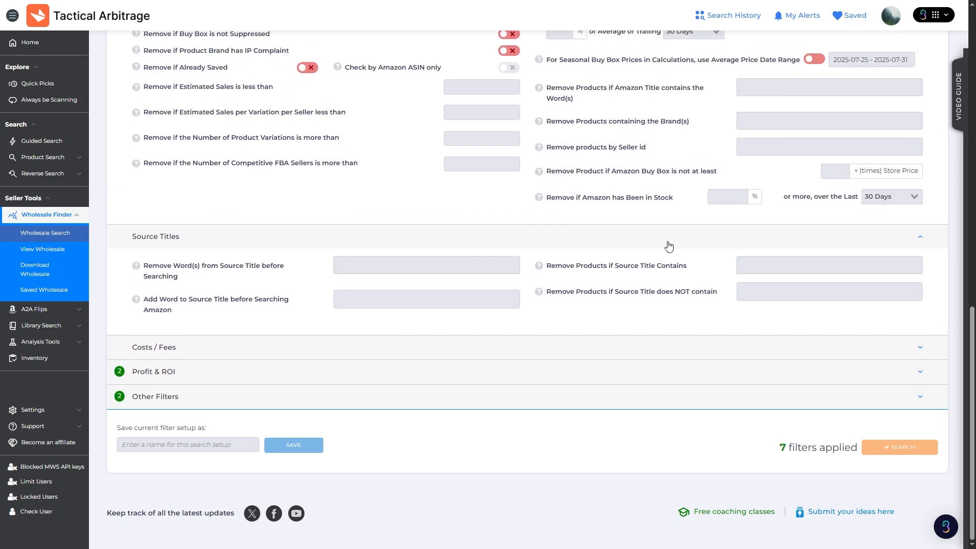
left_click(668, 244)
scroll(570, 155, "up", 5)
left_click(546, 200)
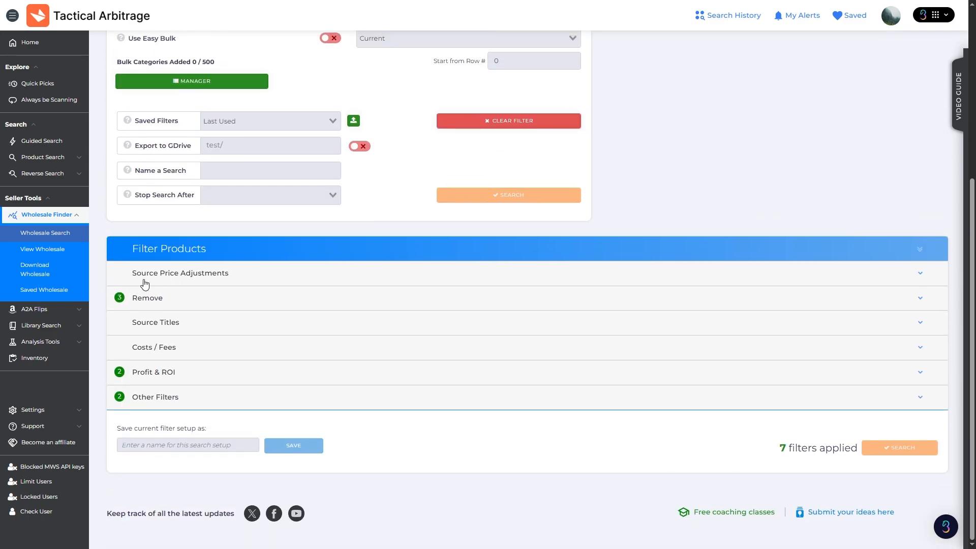
Step: Expand Source Price Adjustments and Costs / Fees, and set the first wholesaler reduction to 10%
left_click(210, 281)
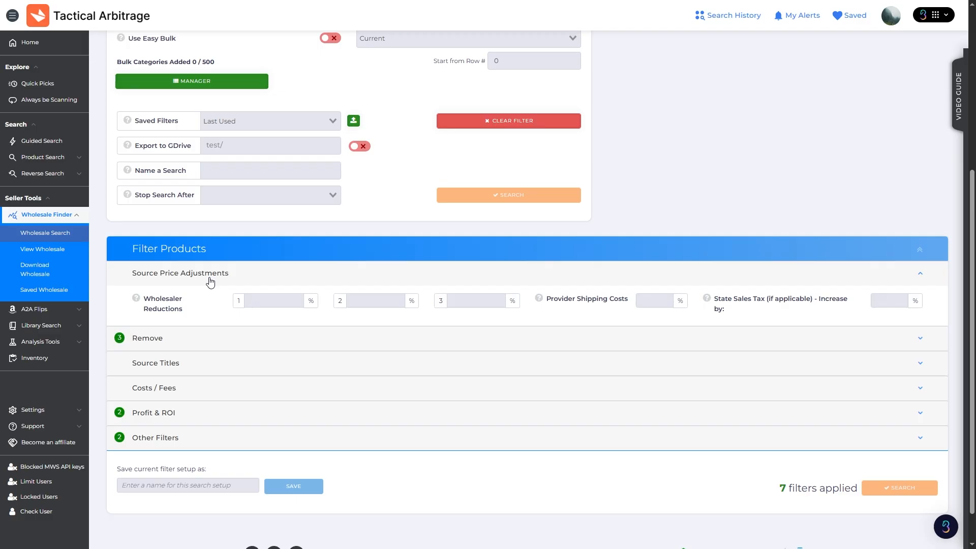
left_click(178, 401)
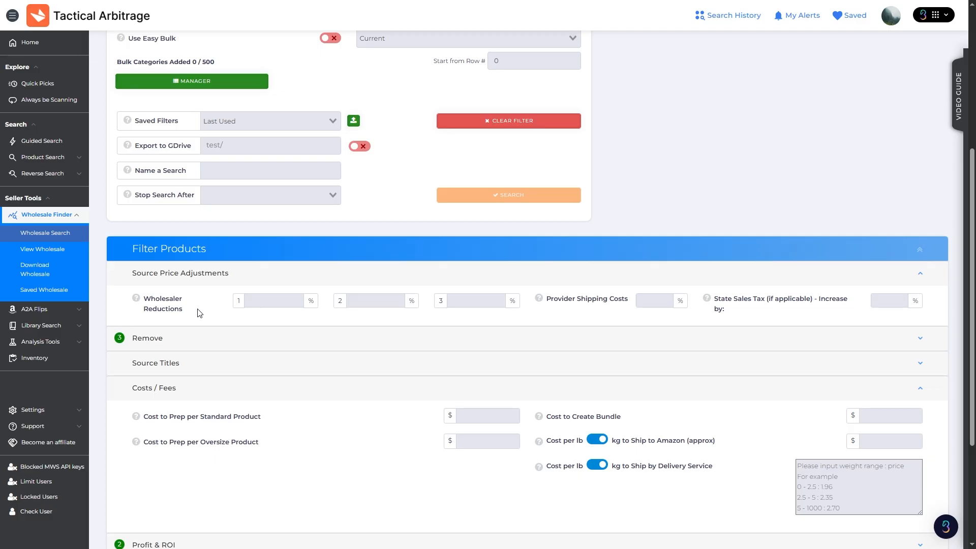
scroll(198, 313, "down", 2)
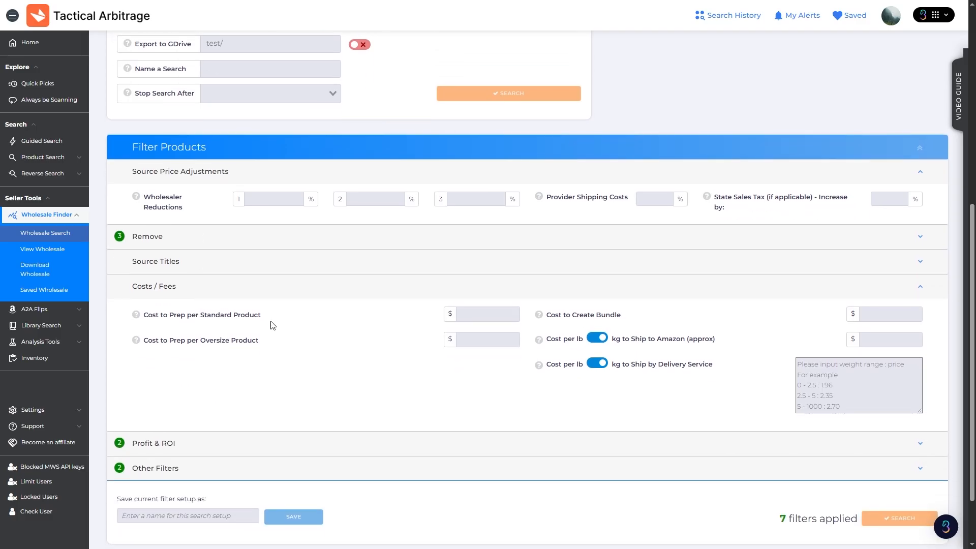
left_click(271, 205)
type("10")
Step: Set the provider shipping costs to 10% in the source price adjustments
left_click_drag(714, 197, 769, 200)
left_click(698, 217)
left_click_drag(546, 198, 629, 198)
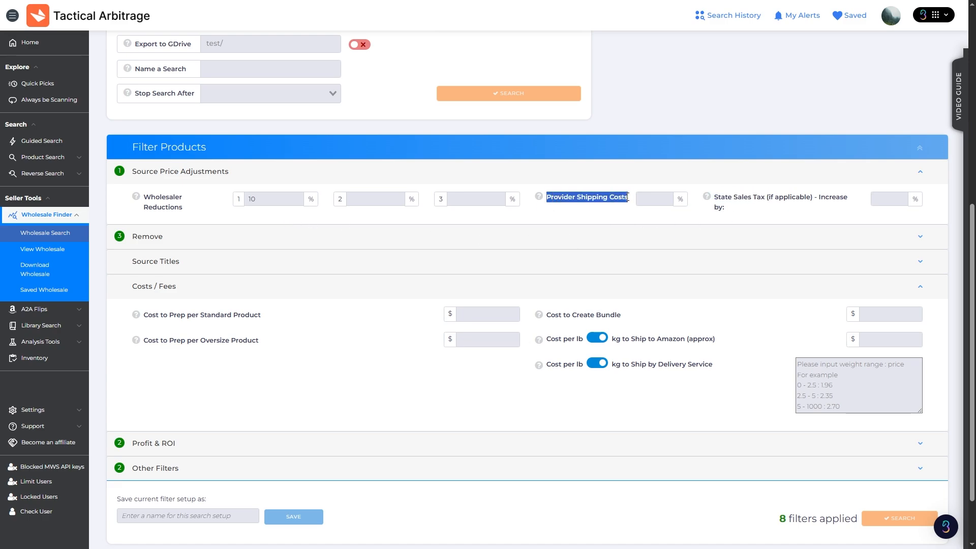
left_click(761, 221)
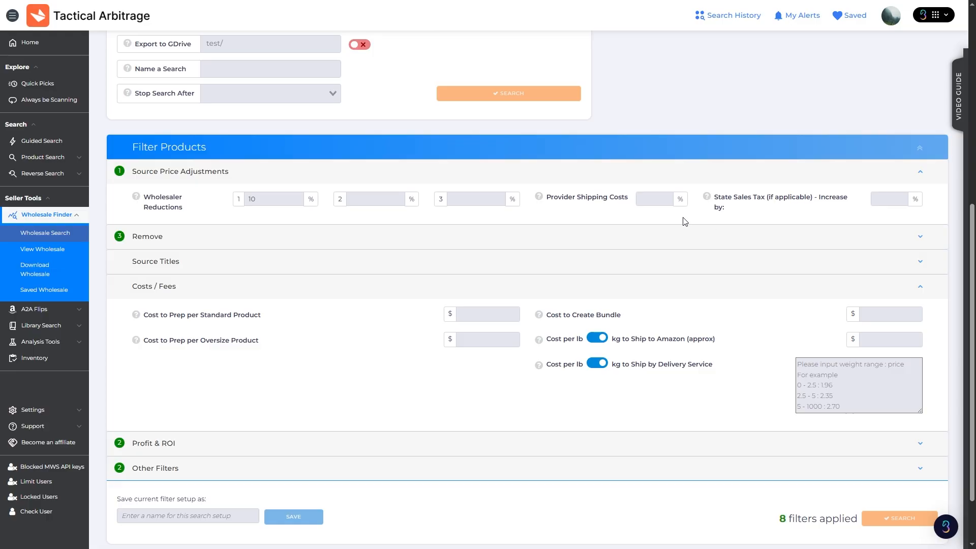
left_click(659, 201)
type("10")
left_click(665, 220)
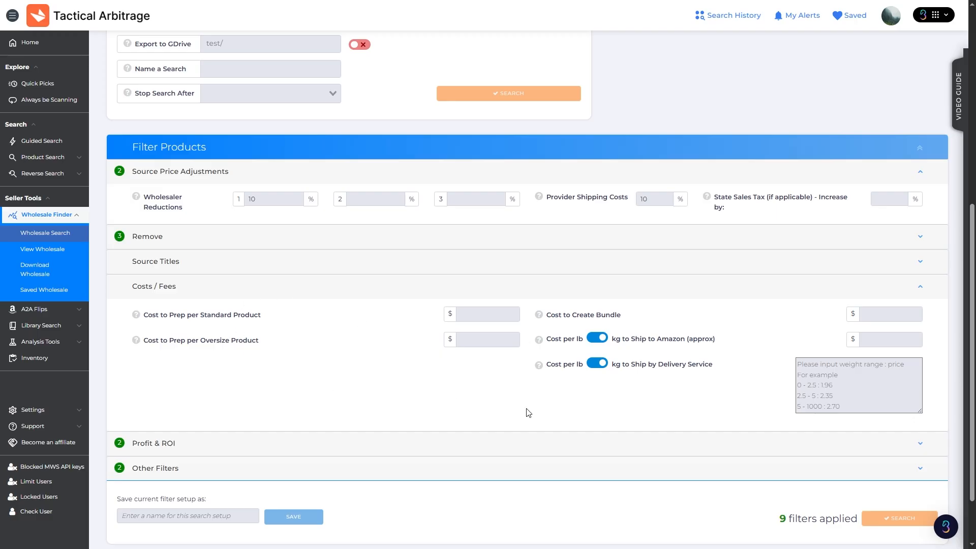